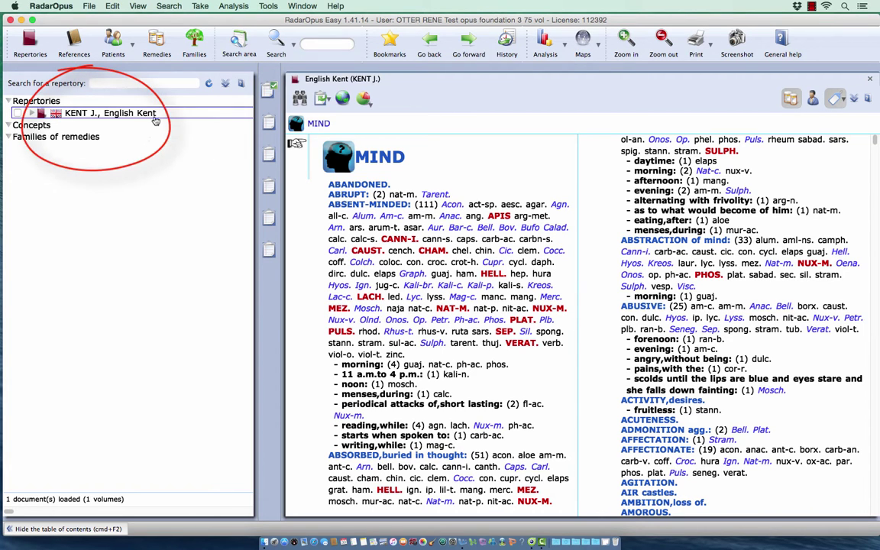
Step: Browse the list of available references in the side panel
mouse_move(141, 117)
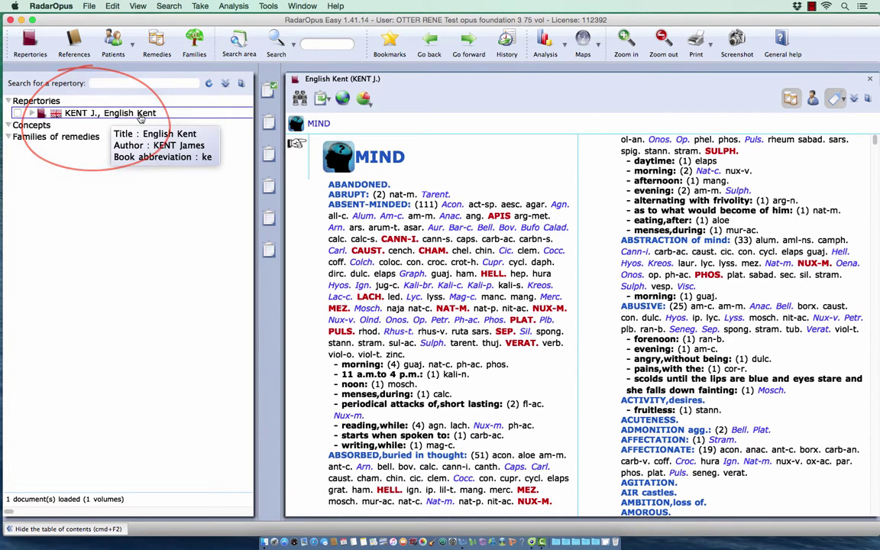
click(76, 44)
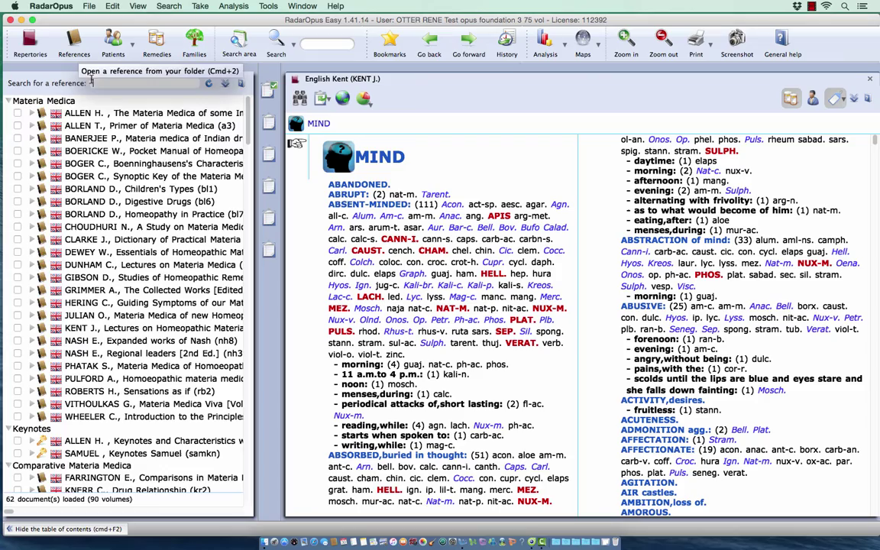
scroll(130, 183, down, 15)
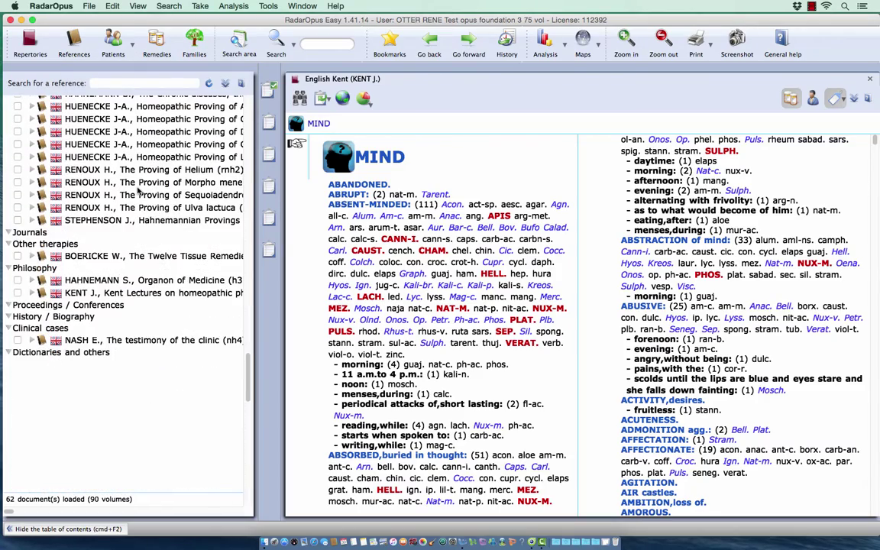
scroll(138, 191, up, 12)
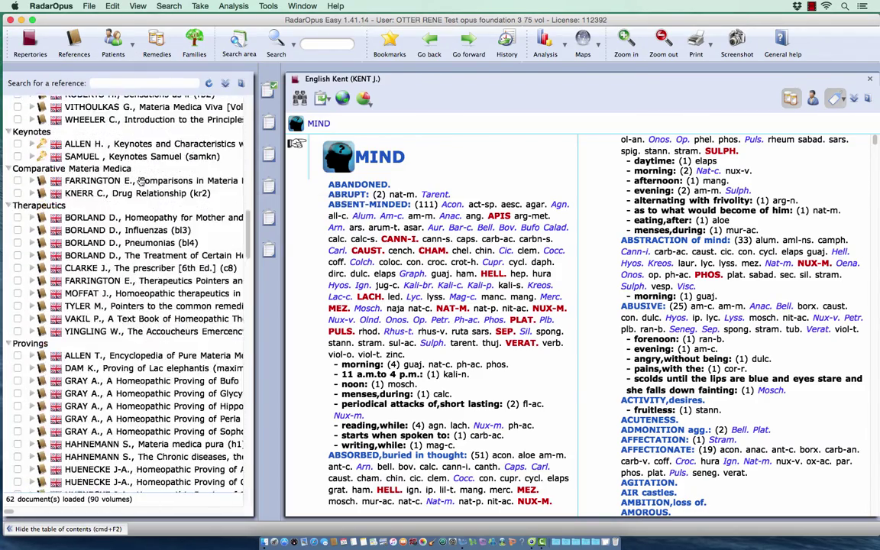
scroll(134, 160, up, 3)
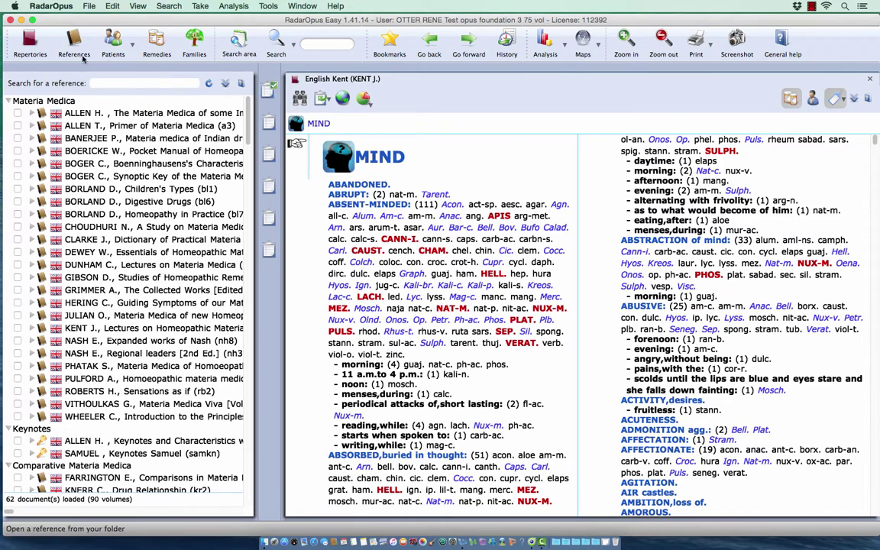
Step: Return to the repertory list and start the license update from the Help menu
click(34, 43)
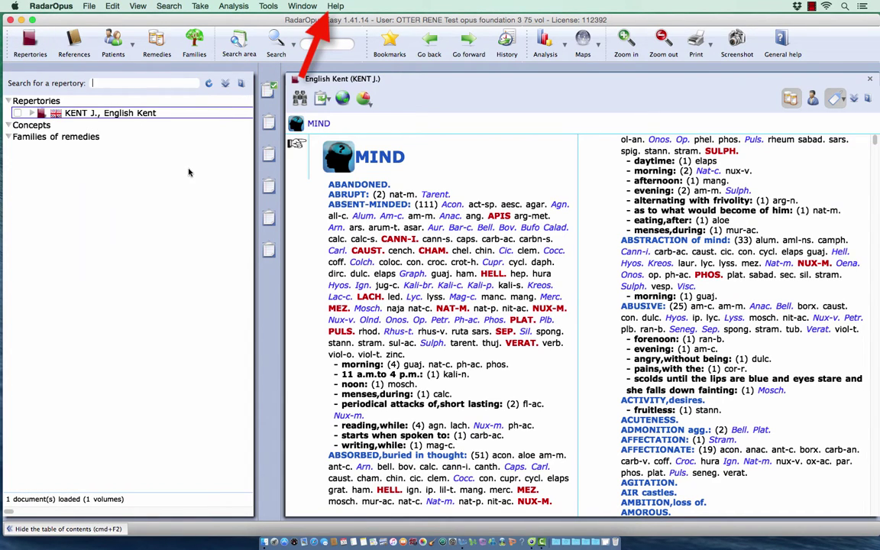
click(335, 7)
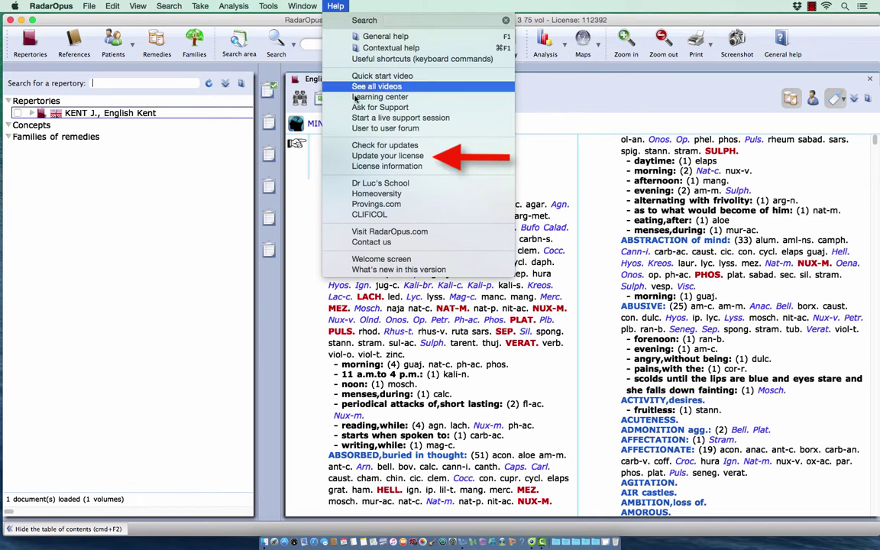
click(376, 156)
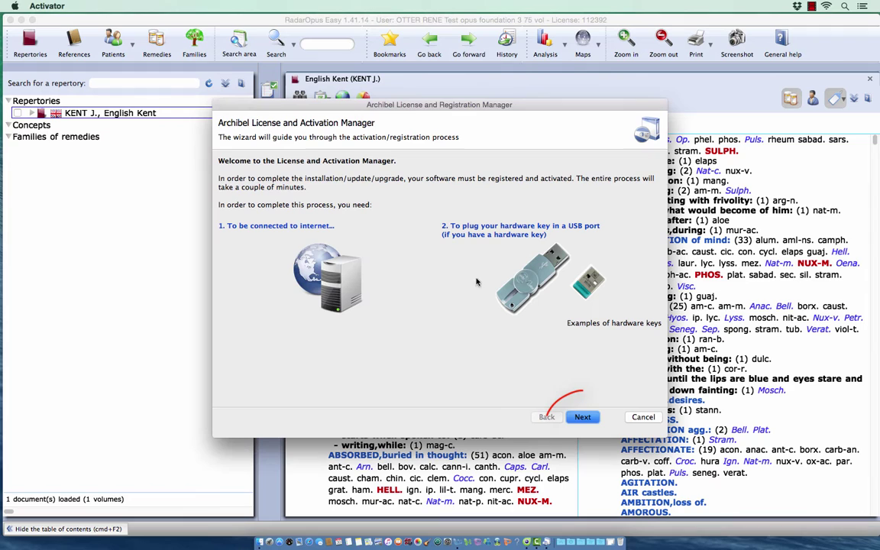
Step: Fill in the user's name, e-mail, license number and pasted activation key, then submit the registration
click(583, 418)
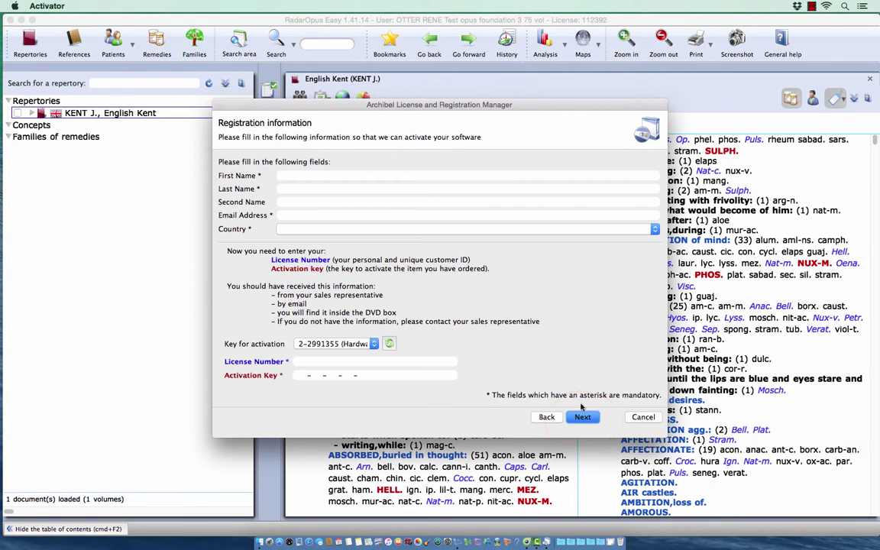
click(360, 178)
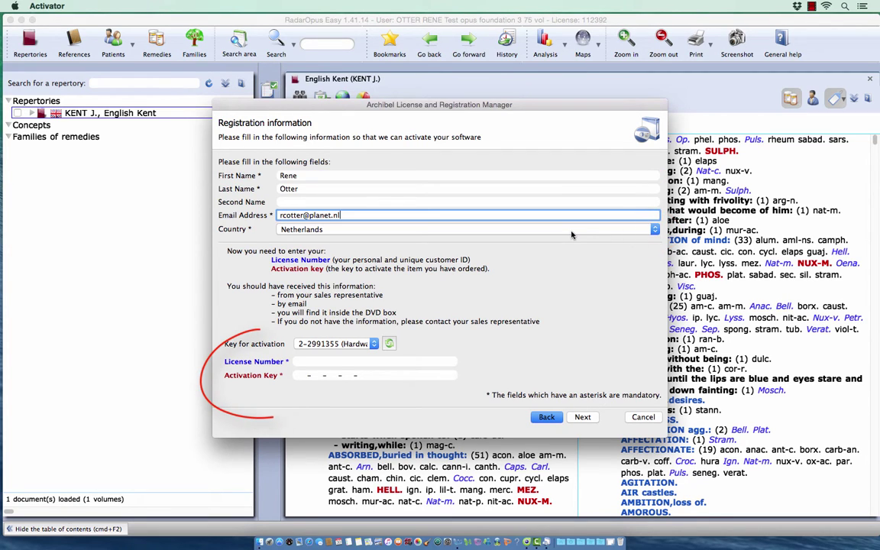
click(325, 363)
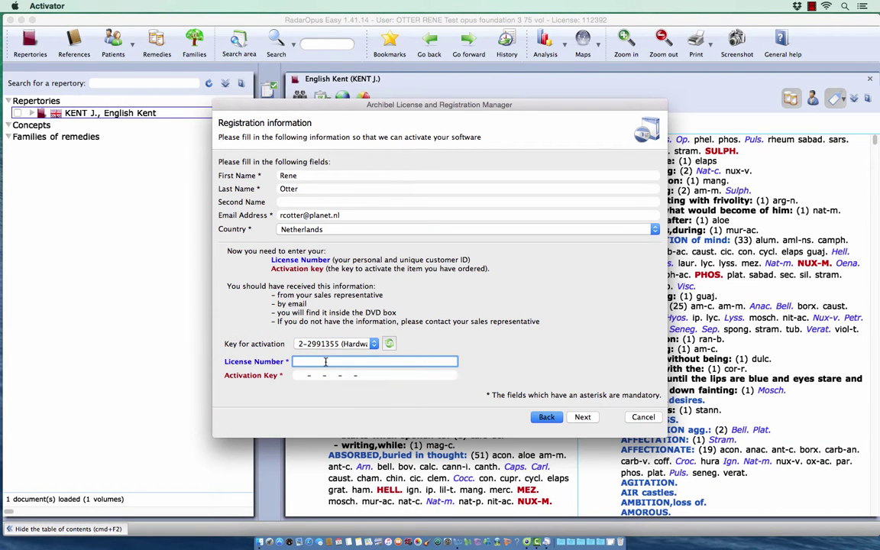
click(308, 375)
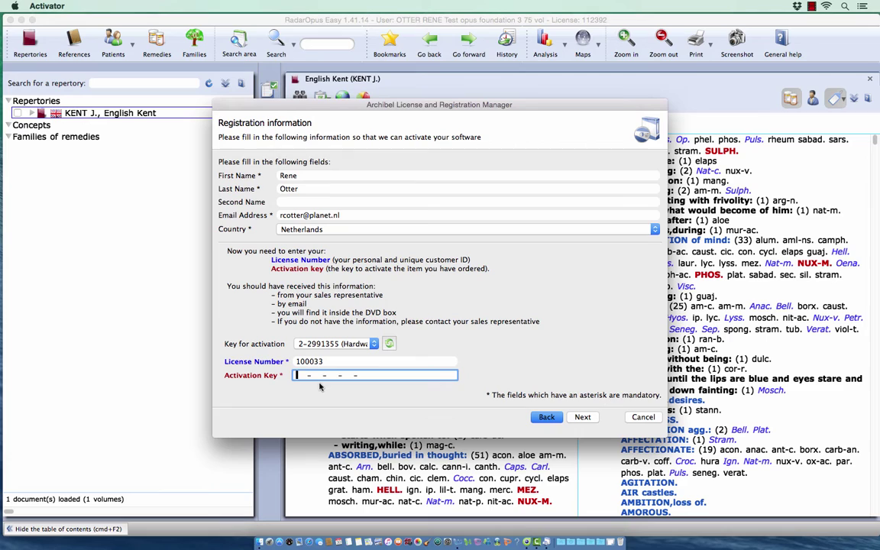
key(super+v)
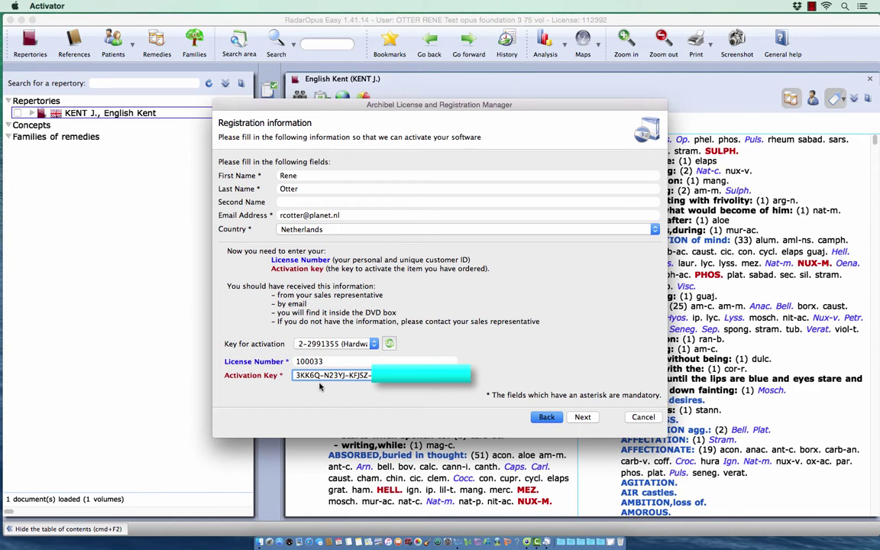
click(583, 418)
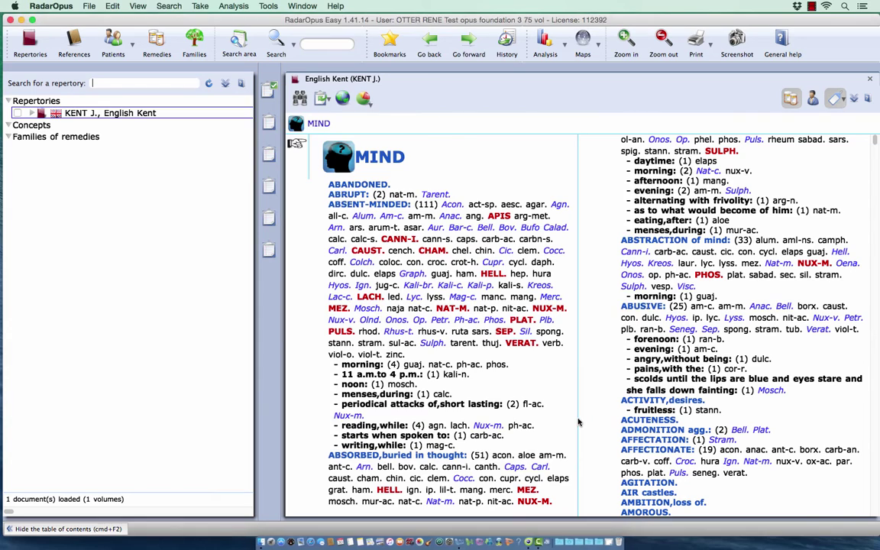
Step: Close the license manager, quit RadarOpus without a backup, and relaunch it from the desktop
click(578, 417)
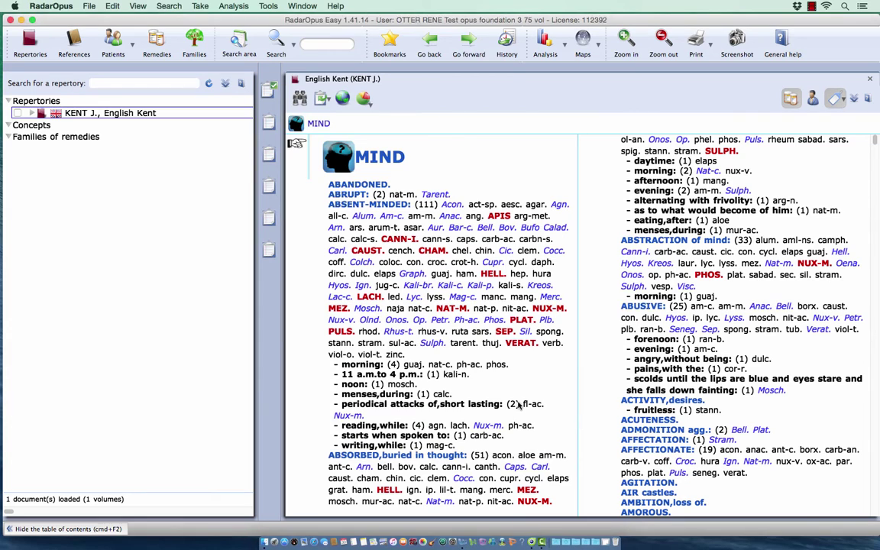
click(10, 20)
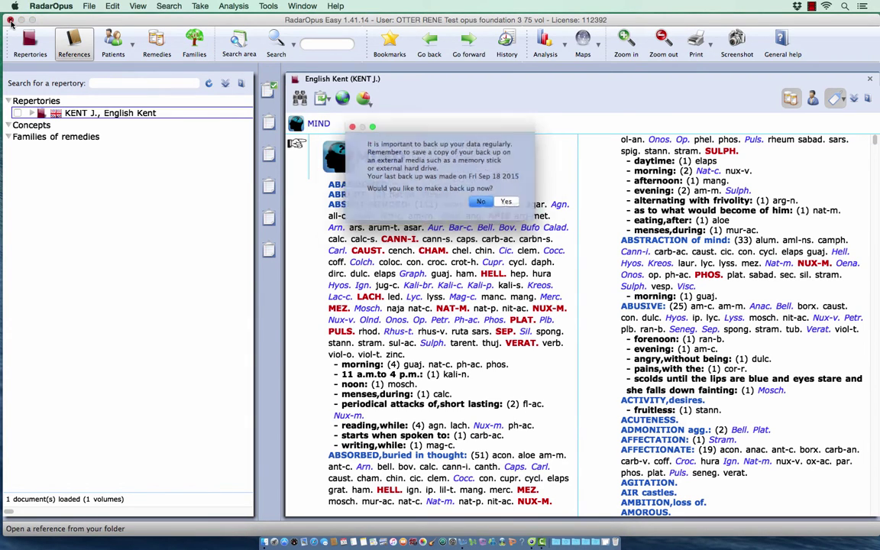
click(487, 206)
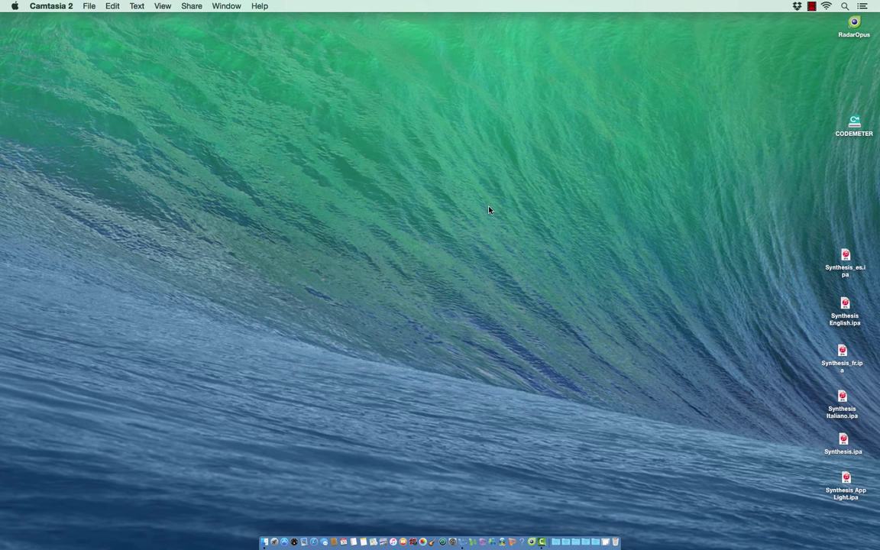
double_click(855, 27)
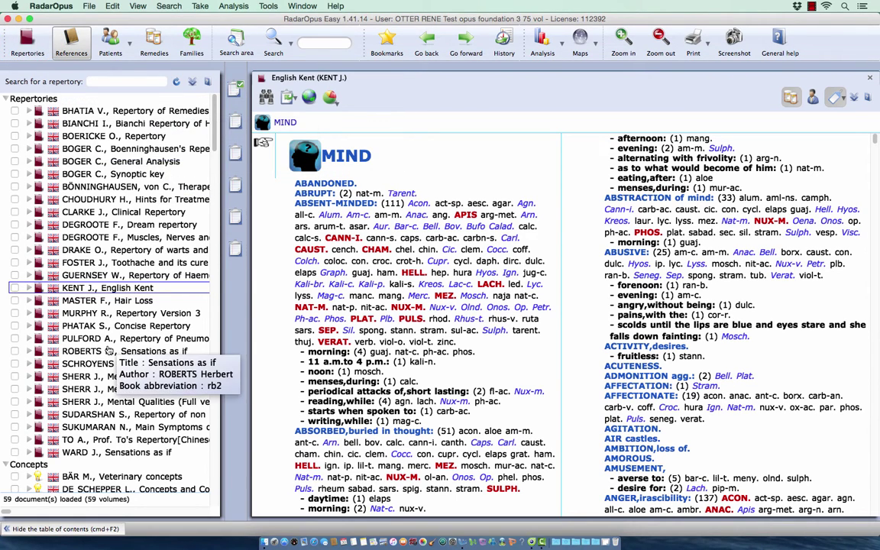
Step: Check the enlarged references list, then show the 59 repertories in the left panel
click(79, 47)
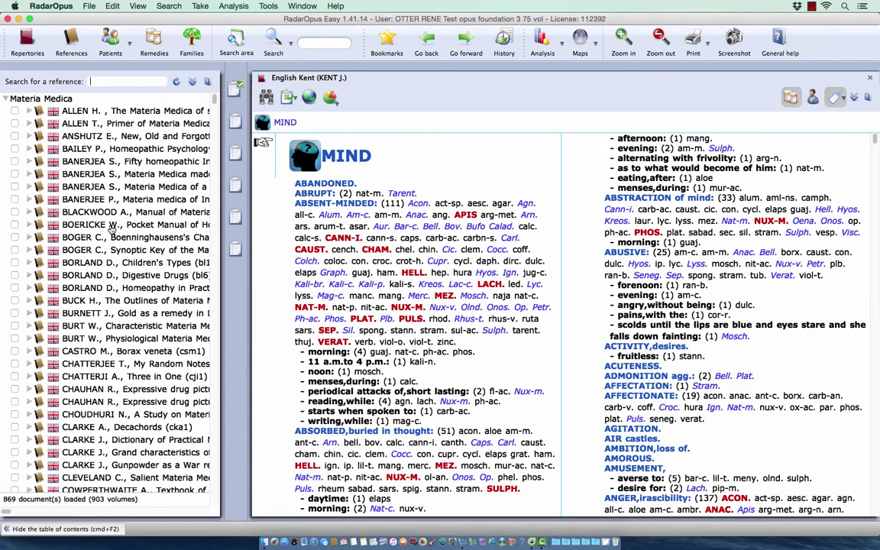
click(29, 42)
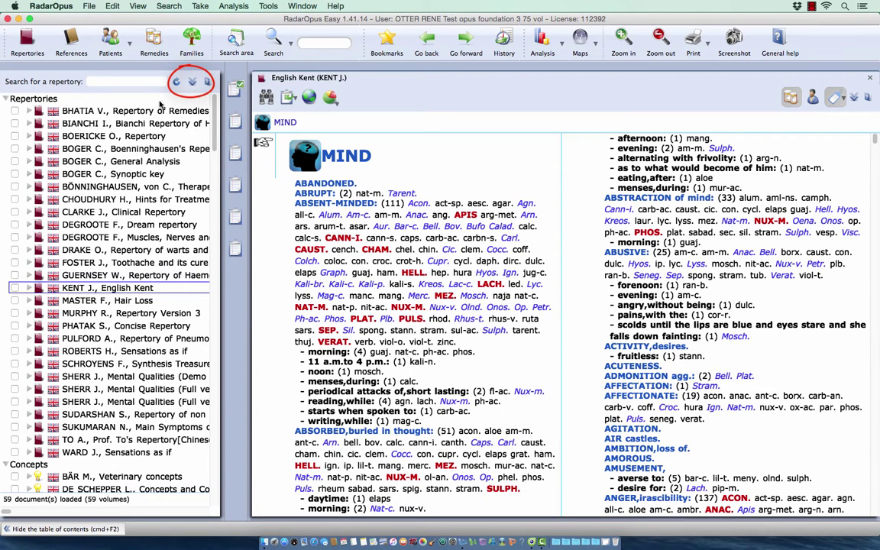
Step: Set the repertory language filter to all languages, raising the list to 74 documents
click(194, 83)
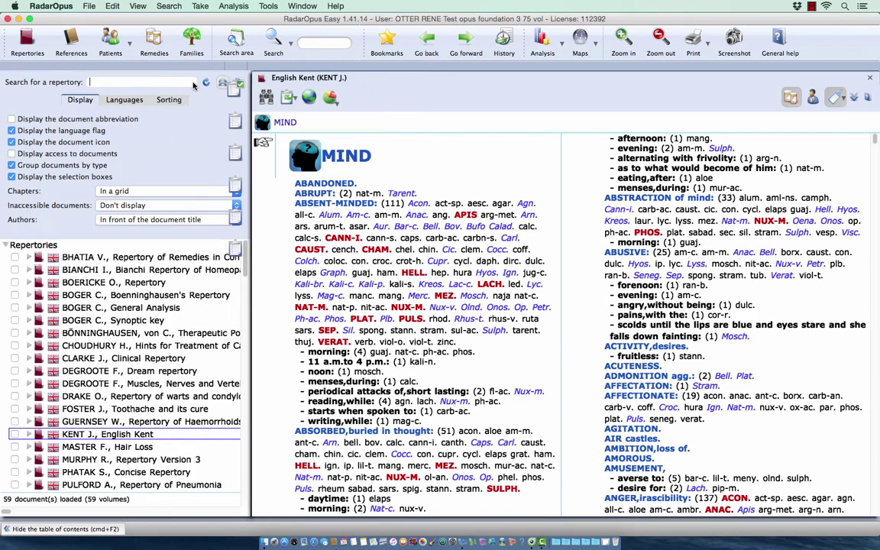
click(126, 100)
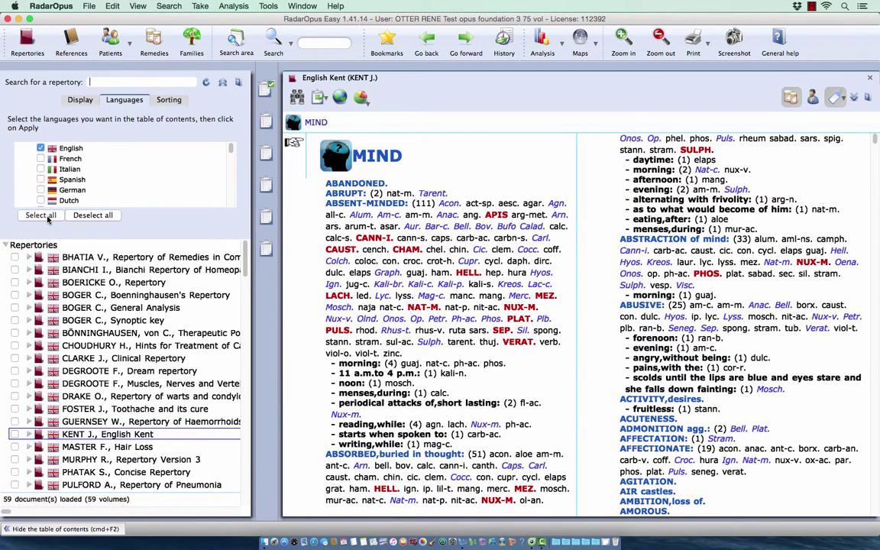
click(46, 216)
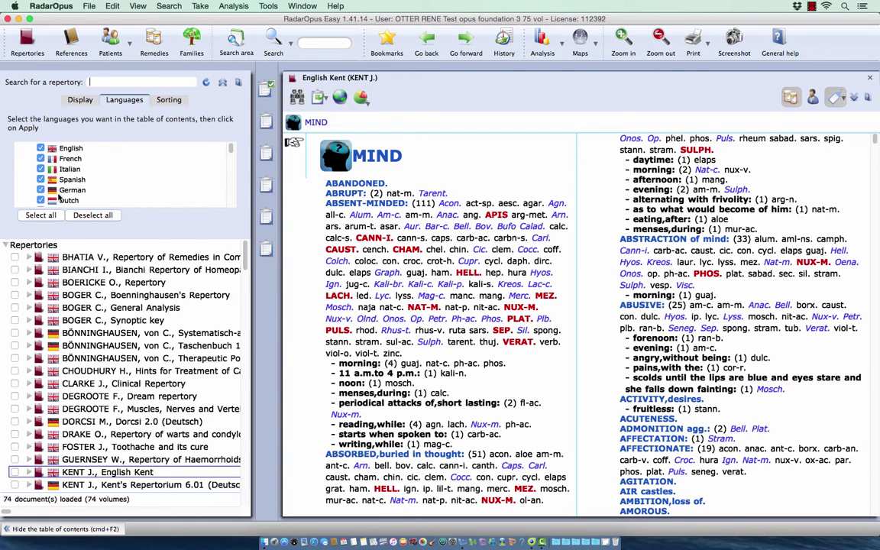
click(222, 84)
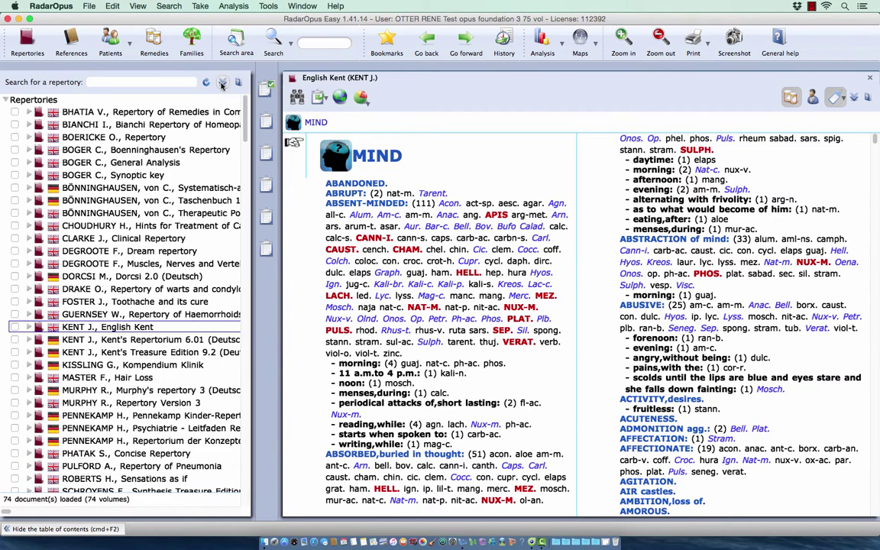
Step: Include all languages in the Materia Medica references (1479 documents), then return to the repertories
click(72, 42)
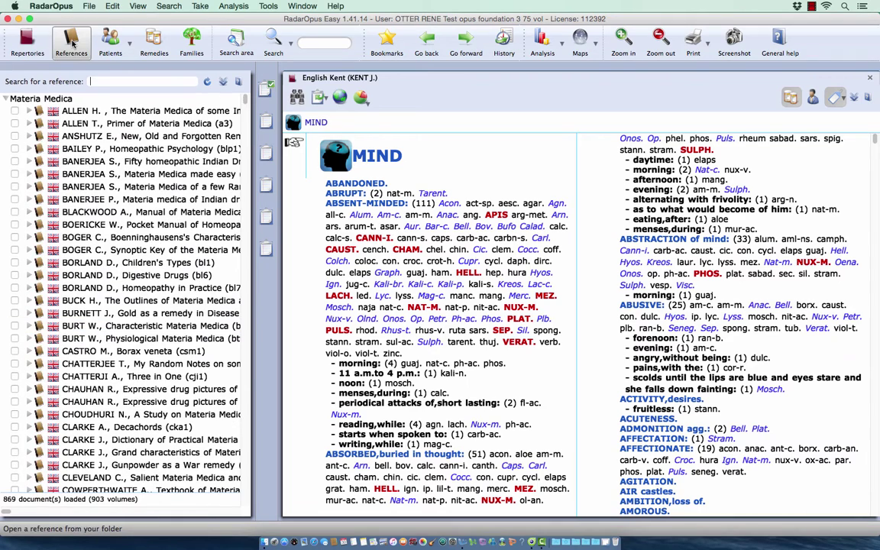
click(223, 83)
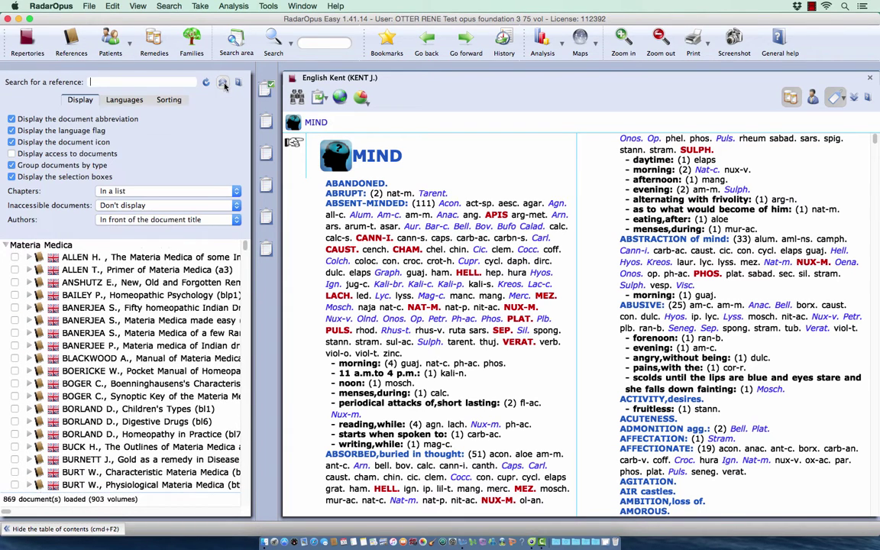
click(120, 104)
click(49, 216)
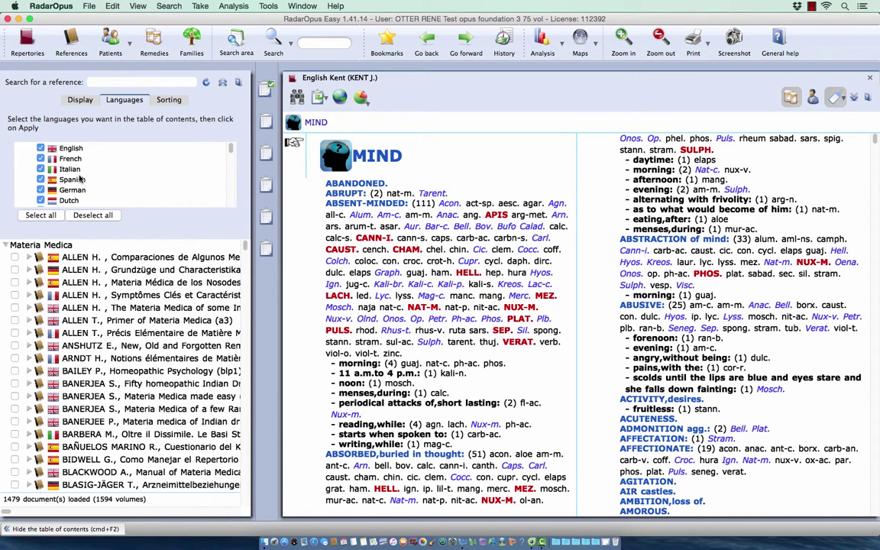
click(222, 83)
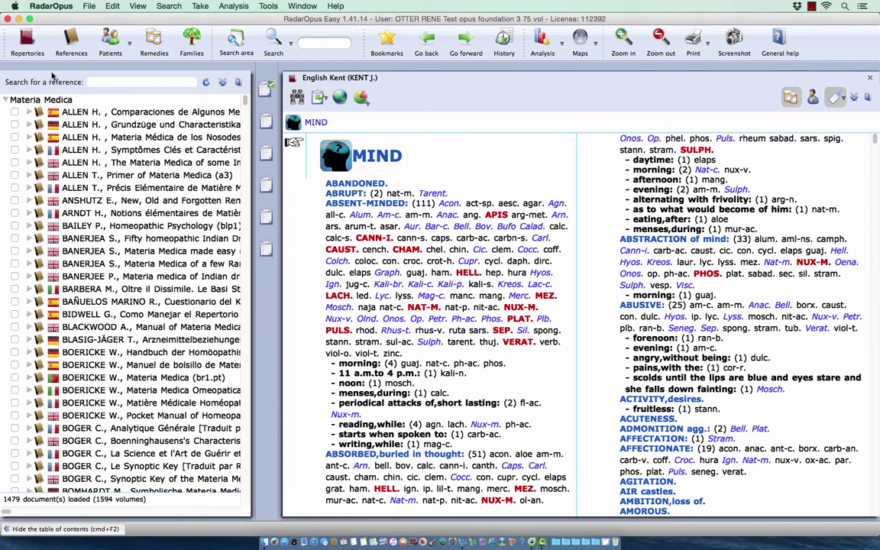
click(29, 40)
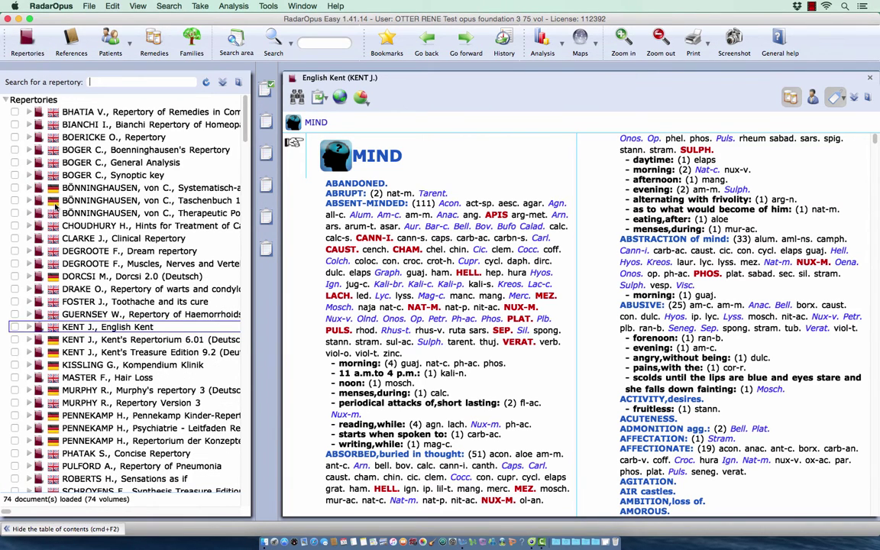
Step: Scroll to Schroyens' Synthesis Treasure Edition 2009V and open it at the MIND chapter
scroll(51, 191, down, 7)
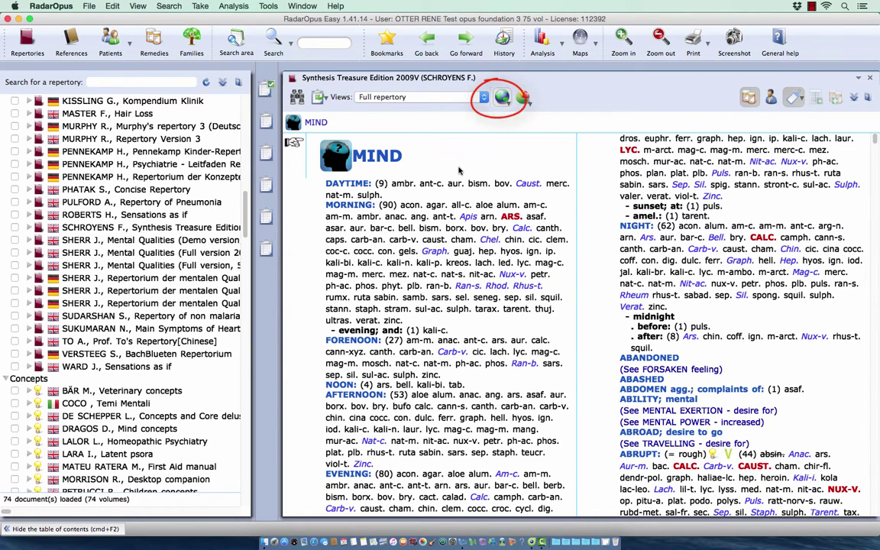
Step: Add German as an additional Synthesis language, showing rubrics like Gemüt and Tagsüber
click(502, 97)
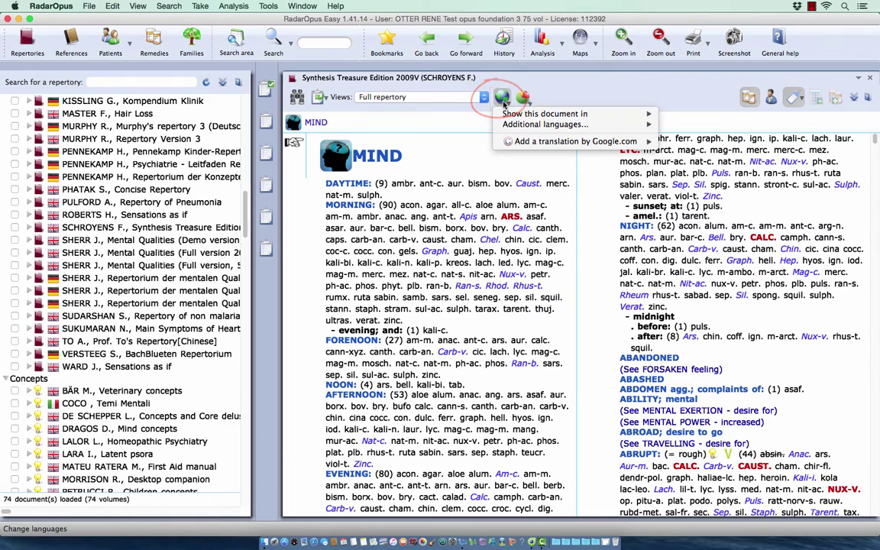
mouse_move(525, 116)
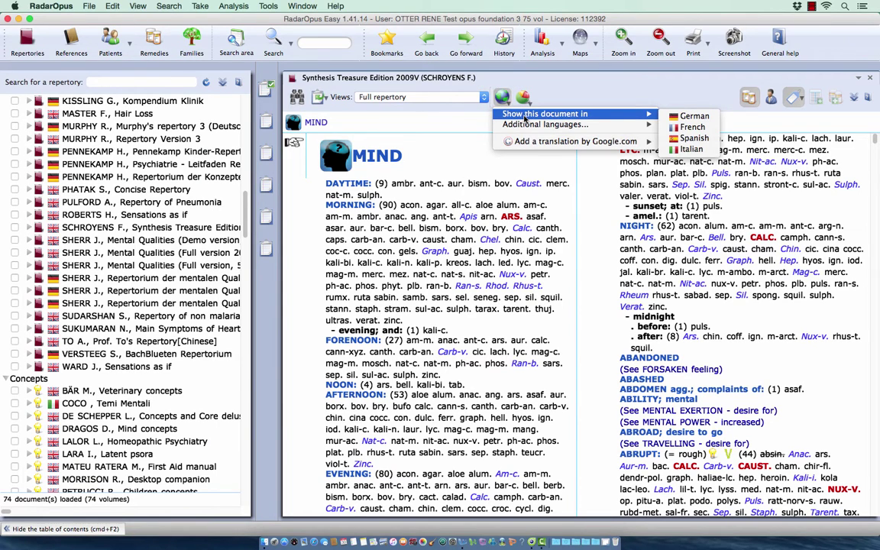
mouse_move(527, 129)
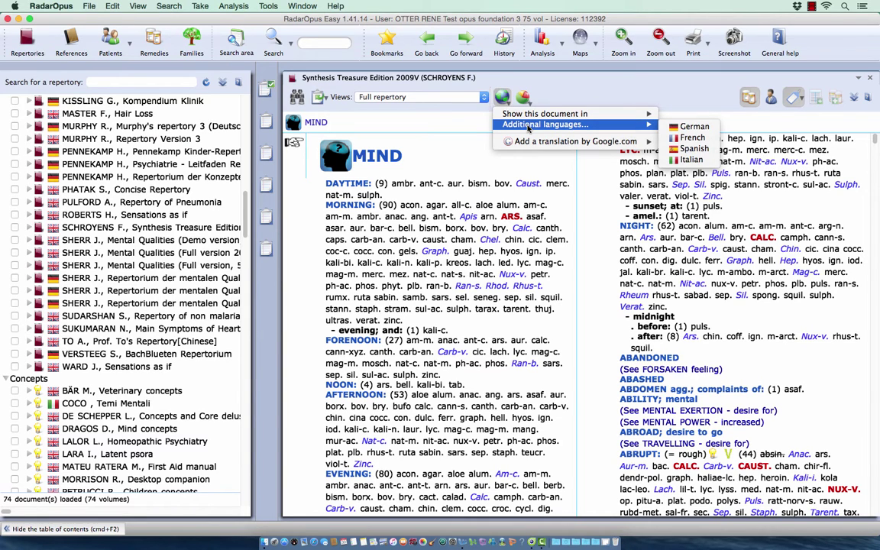
click(686, 130)
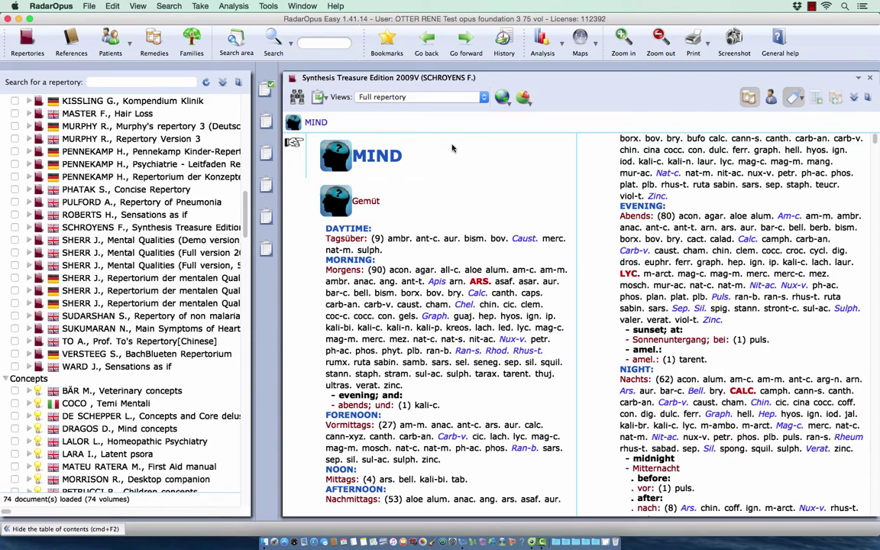
Step: Add a Google translation into Chinese to the Synthesis rubrics
click(508, 102)
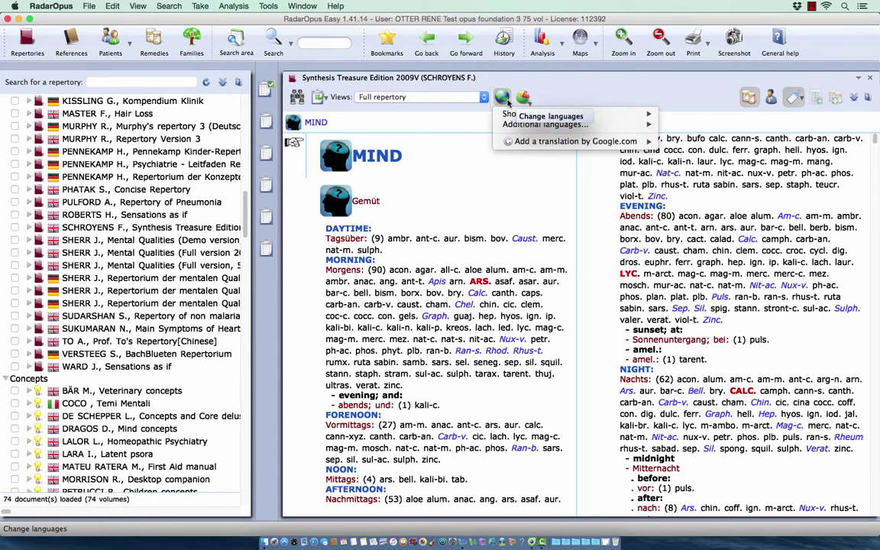
mouse_move(550, 144)
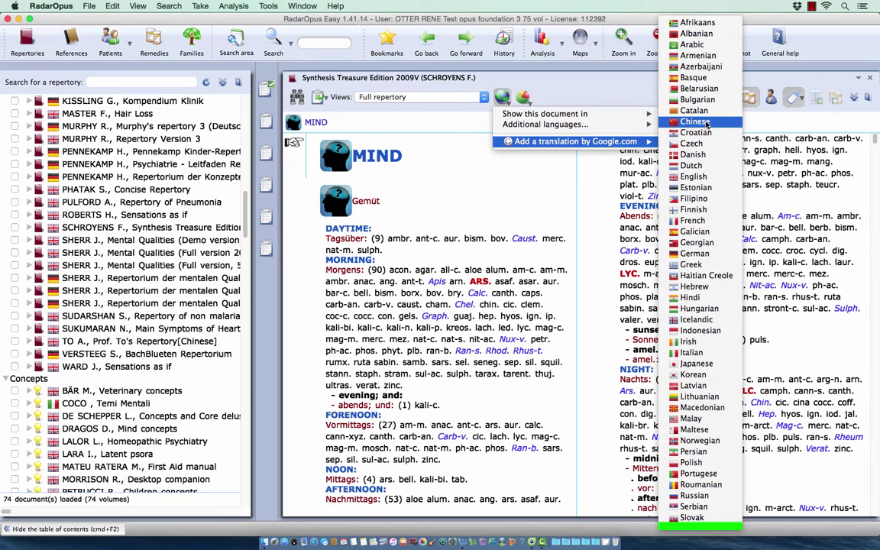
click(706, 125)
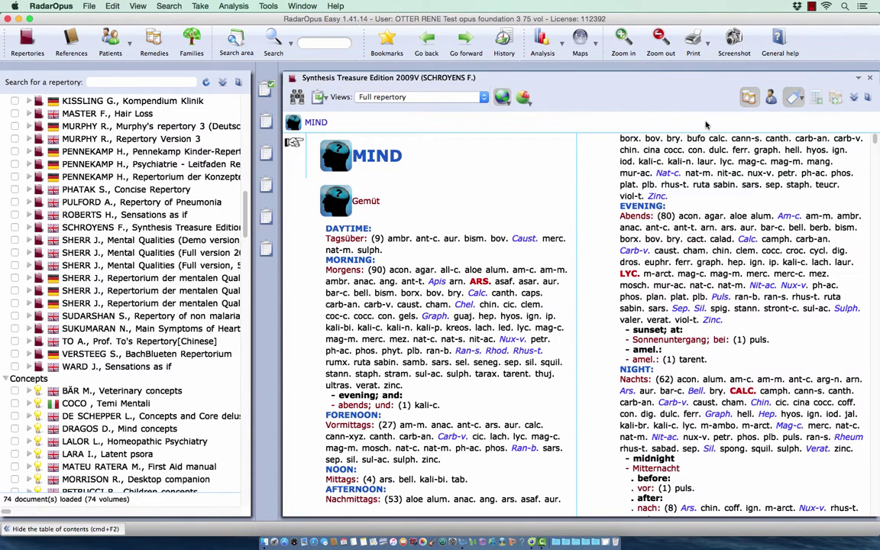